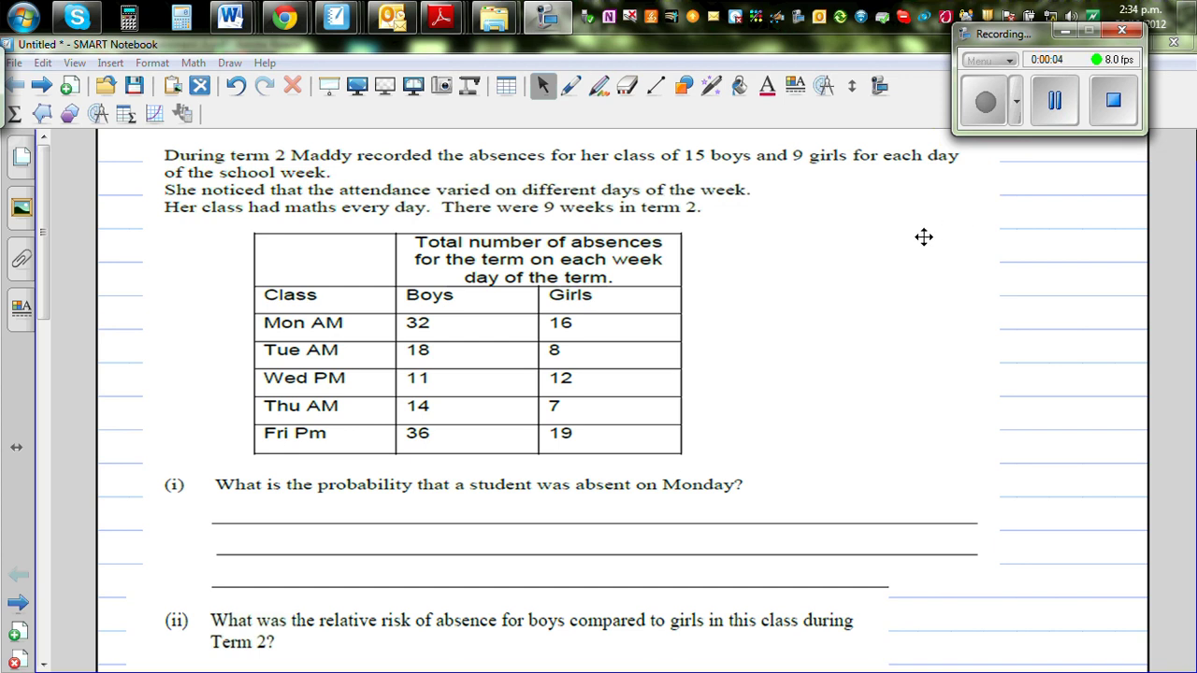
With a blue pen, underline '15 boys and 9 girls', 'maths every', '9 weeks' and 'term 2'.
click(568, 87)
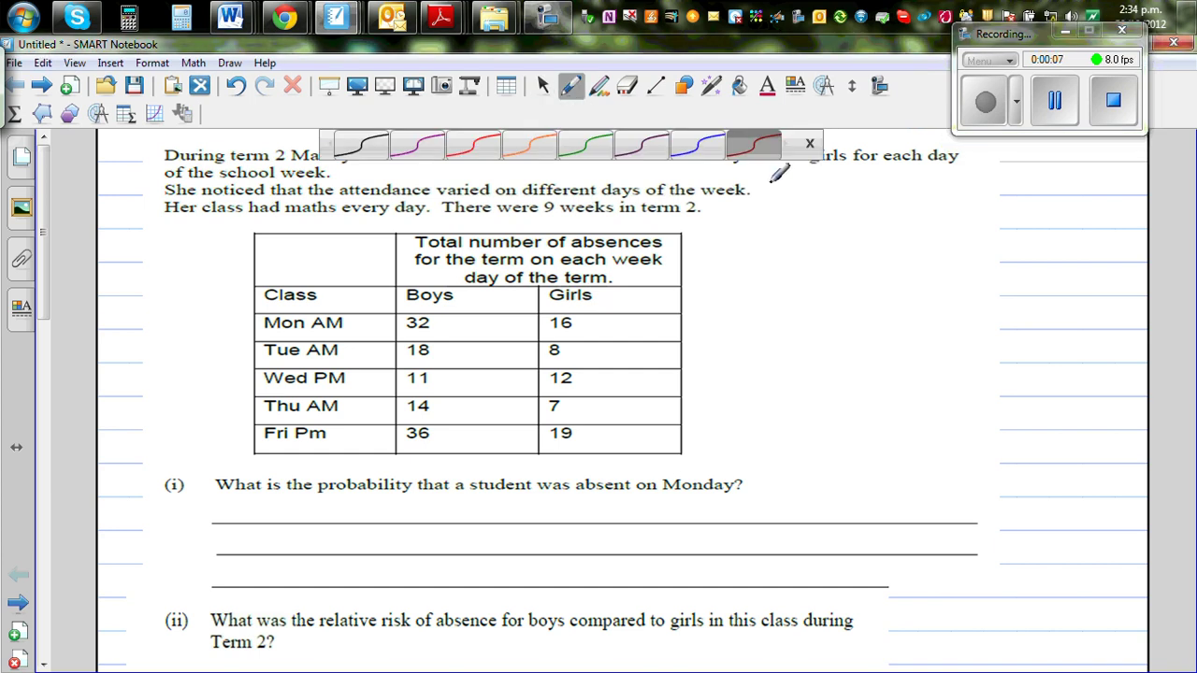
click(692, 155)
drag(687, 163, 956, 164)
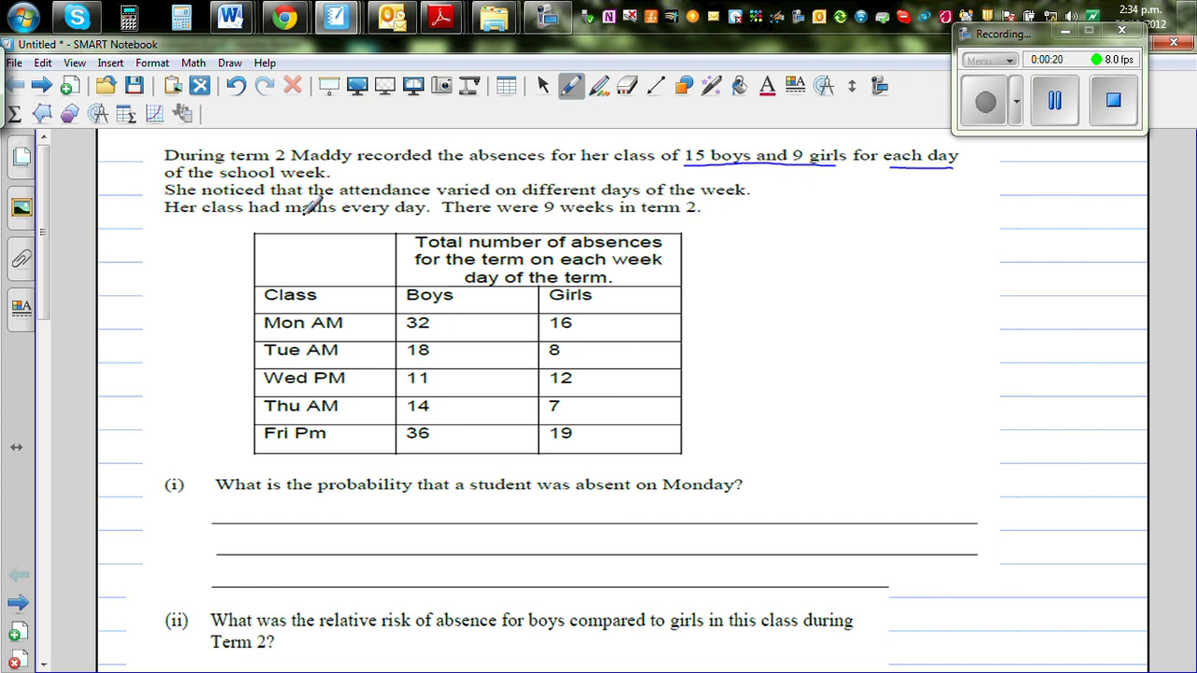
drag(286, 213, 388, 213)
drag(545, 215, 584, 214)
drag(665, 215, 700, 214)
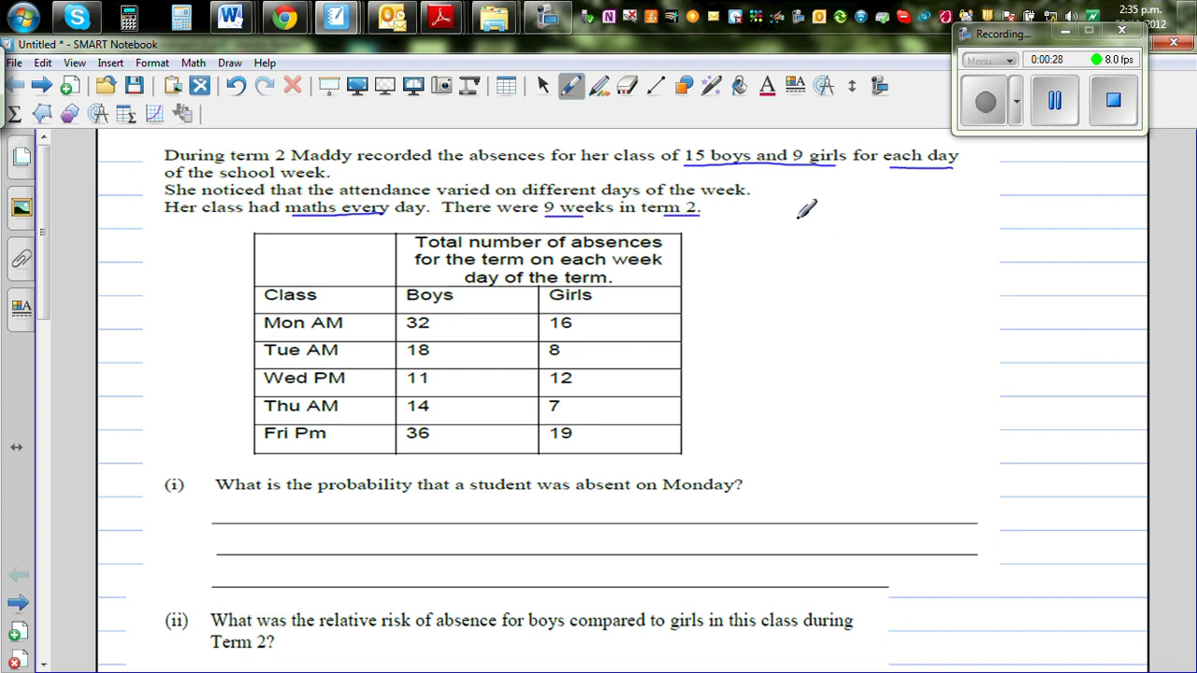
Handwrite '15B + 9G = 24student' and '9week → 5 days' in blue right of the paragraph.
mouse_move(792, 218)
mouse_down()
mouse_move(792, 231)
mouse_move(877, 223)
mouse_move(868, 237)
mouse_move(903, 219)
mouse_move(900, 234)
mouse_move(989, 217)
mouse_move(999, 229)
mouse_up()
drag(1003, 211, 1017, 223)
mouse_move(1012, 211)
mouse_down()
mouse_move(1009, 231)
mouse_move(1051, 214)
mouse_move(1118, 228)
mouse_move(1127, 208)
mouse_up()
mouse_move(791, 258)
mouse_down()
mouse_move(843, 275)
mouse_move(868, 256)
mouse_move(882, 272)
mouse_move(946, 268)
mouse_move(973, 252)
mouse_move(989, 263)
mouse_move(997, 248)
mouse_move(999, 270)
mouse_move(1019, 259)
mouse_move(1013, 303)
mouse_up()
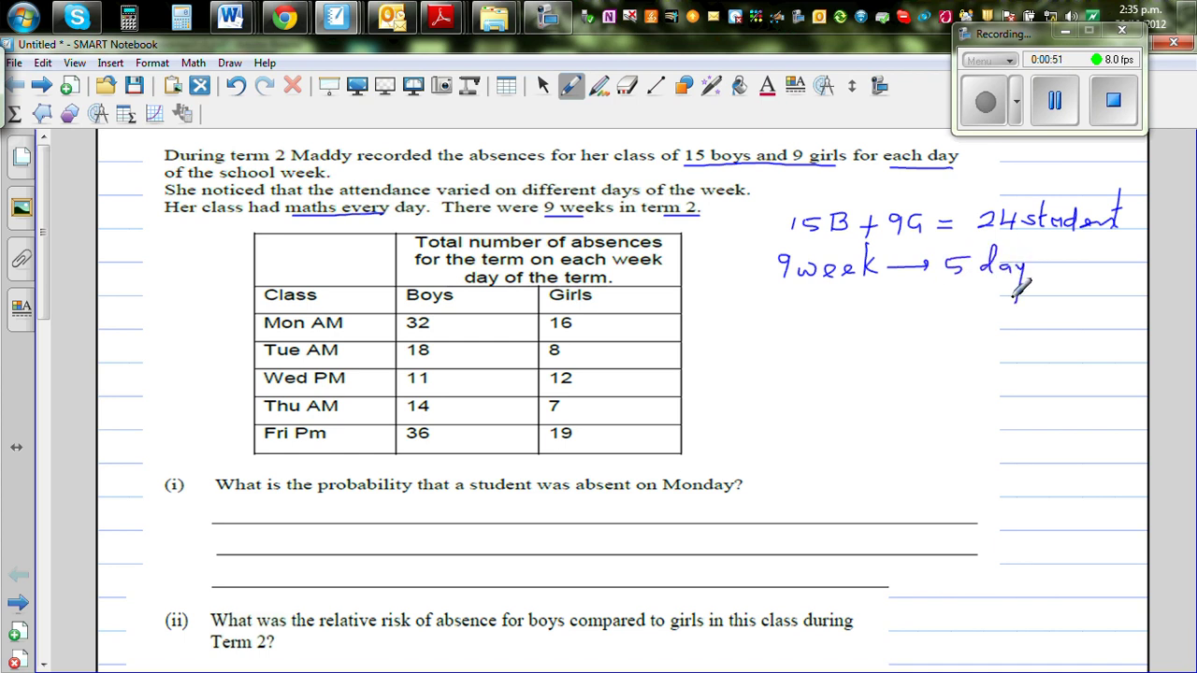
drag(1040, 260, 1034, 272)
Underline 36 and 19 and write the column totals 111 and 62 under them.
drag(396, 452, 443, 452)
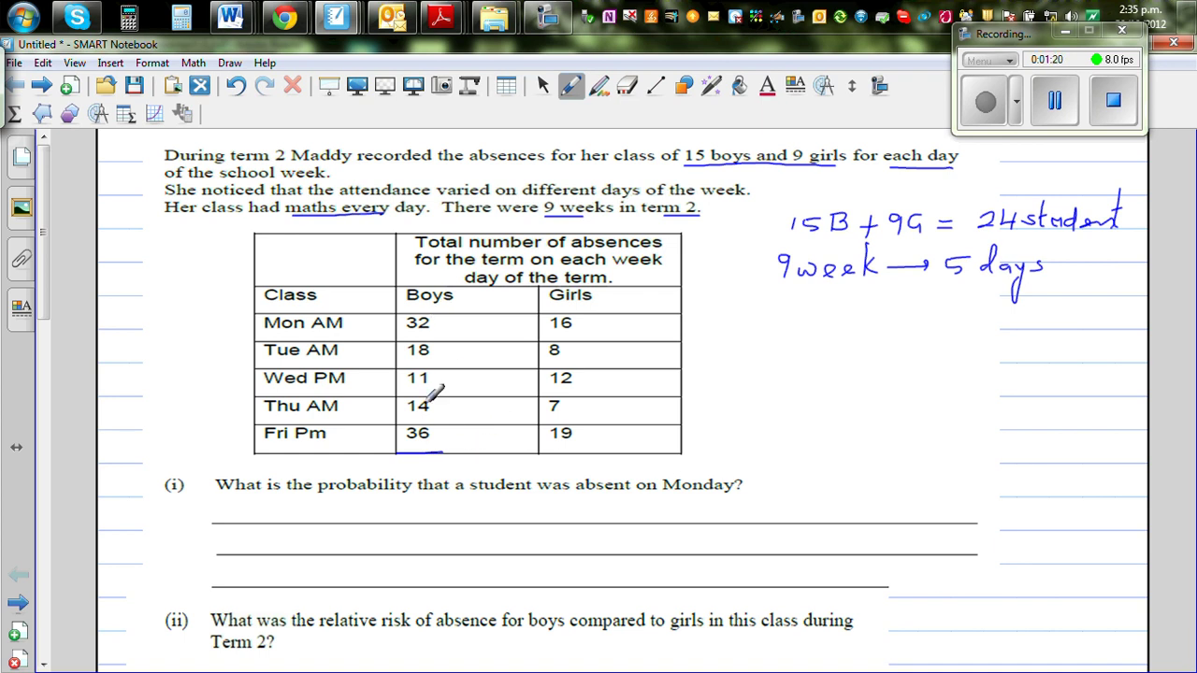
drag(412, 456, 424, 468)
drag(541, 446, 581, 446)
mouse_move(551, 456)
mouse_down()
mouse_move(549, 472)
mouse_move(587, 470)
mouse_up()
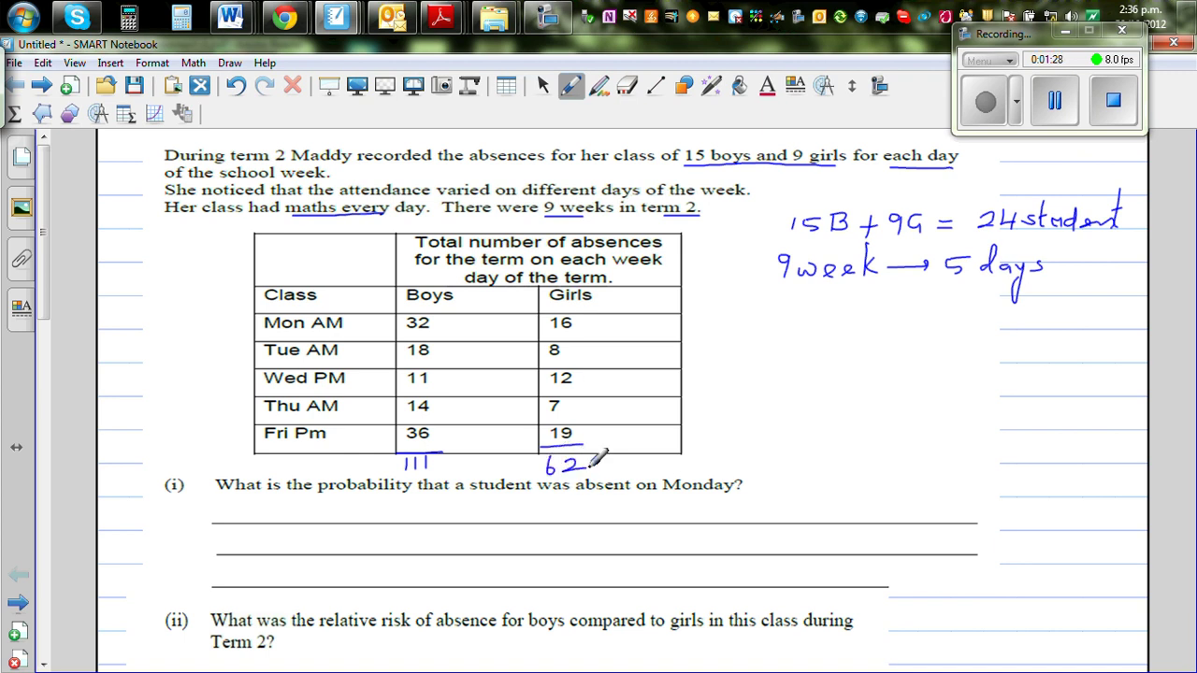
mouse_move(661, 325)
mouse_down()
mouse_move(706, 316)
mouse_move(705, 330)
mouse_move(775, 318)
mouse_up()
Add row arrows with totals 26, 23, 21, 55, circle 173, and underline 'absent on Monday'.
mouse_move(644, 355)
mouse_down()
mouse_move(684, 355)
mouse_move(680, 345)
mouse_move(755, 355)
mouse_up()
drag(652, 385, 757, 393)
mouse_move(765, 373)
mouse_down()
mouse_move(791, 374)
mouse_move(766, 392)
mouse_up()
mouse_move(662, 411)
mouse_down()
mouse_move(765, 403)
mouse_move(788, 416)
mouse_up()
mouse_move(654, 440)
mouse_down()
mouse_move(761, 439)
mouse_move(758, 422)
mouse_move(785, 432)
mouse_move(798, 423)
mouse_move(746, 446)
mouse_move(811, 446)
mouse_up()
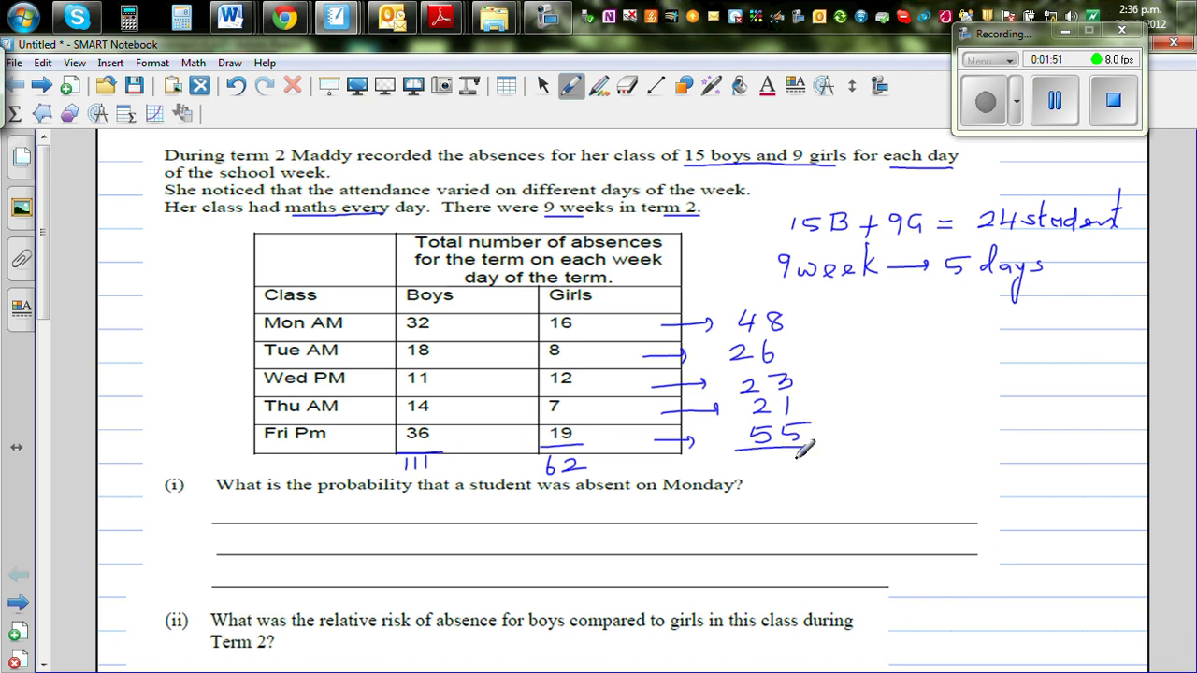
mouse_move(765, 453)
mouse_down()
mouse_move(767, 465)
mouse_move(808, 470)
mouse_move(802, 448)
mouse_move(768, 450)
mouse_move(760, 472)
mouse_move(814, 472)
mouse_move(830, 452)
mouse_up()
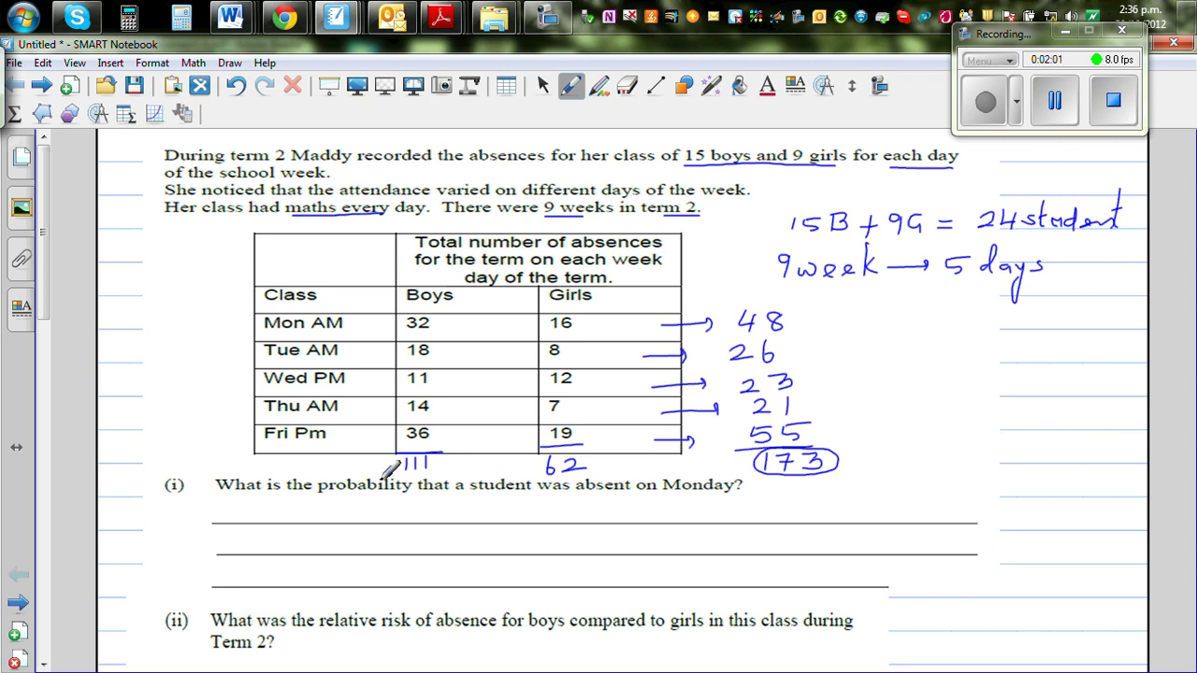
mouse_move(542, 475)
mouse_down()
mouse_move(556, 466)
mouse_move(641, 493)
mouse_move(731, 491)
mouse_up()
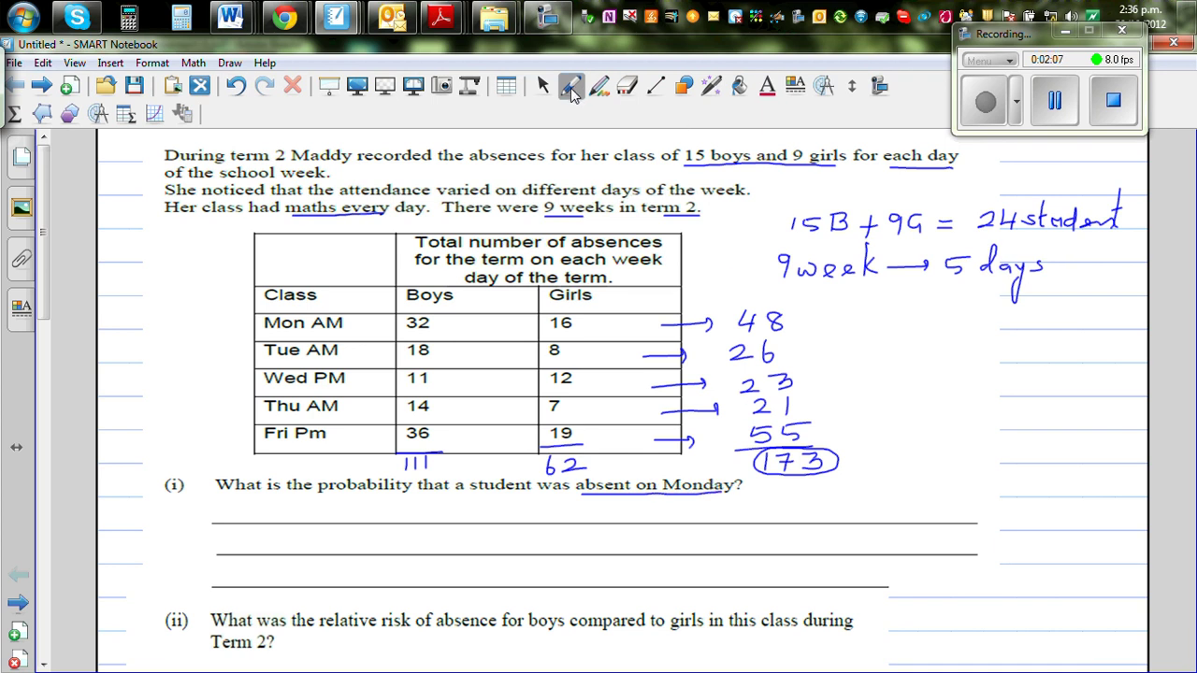
Switch to dark red ink and write 'Total absences on Monday =' under question (i).
click(570, 89)
click(750, 147)
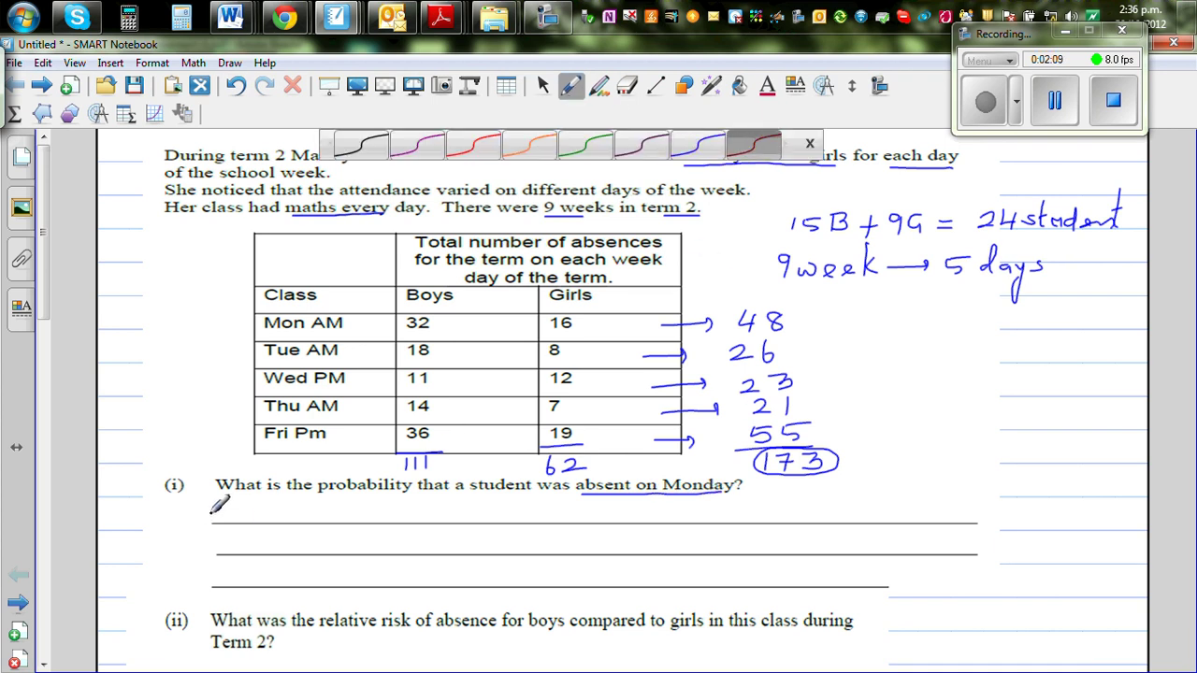
mouse_move(221, 506)
mouse_down()
mouse_move(332, 505)
mouse_move(342, 520)
mouse_move(376, 520)
mouse_move(683, 506)
mouse_move(697, 507)
mouse_move(698, 550)
mouse_up()
drag(739, 507, 754, 508)
drag(738, 517, 753, 517)
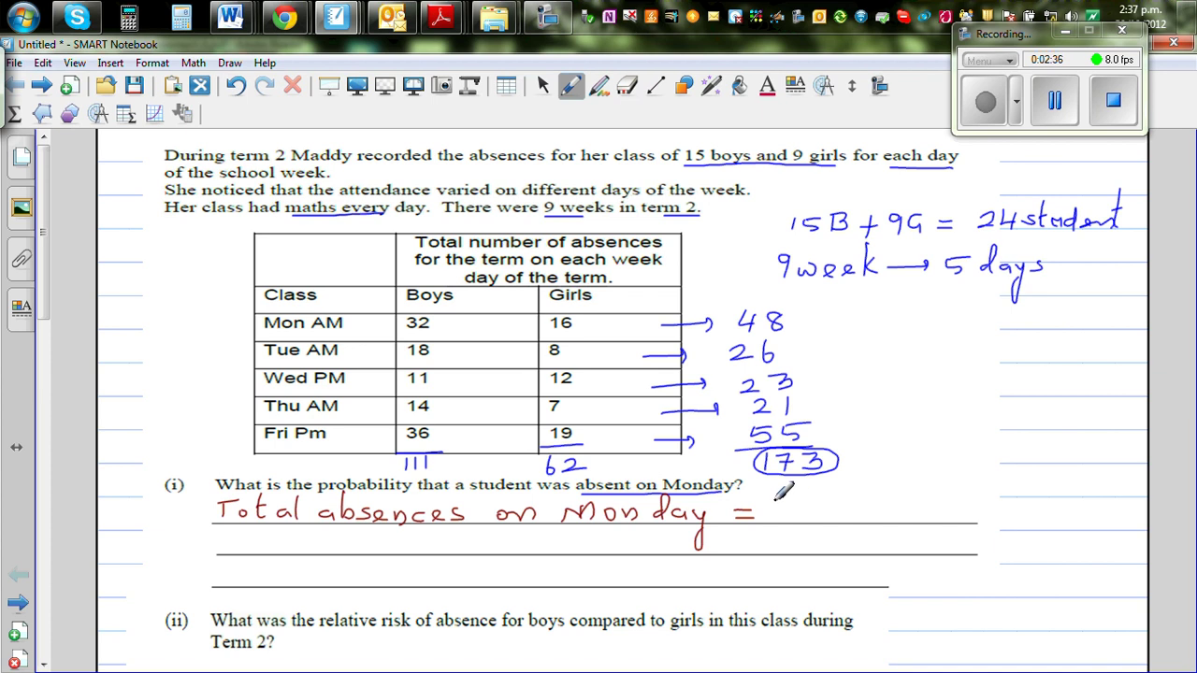
Finish the line with '(24x9) = 216', circle the 48, and begin 'P(' below.
mouse_move(782, 496)
mouse_down()
mouse_move(829, 506)
mouse_move(836, 492)
mouse_move(878, 520)
mouse_move(878, 496)
mouse_move(875, 514)
mouse_move(947, 507)
mouse_up()
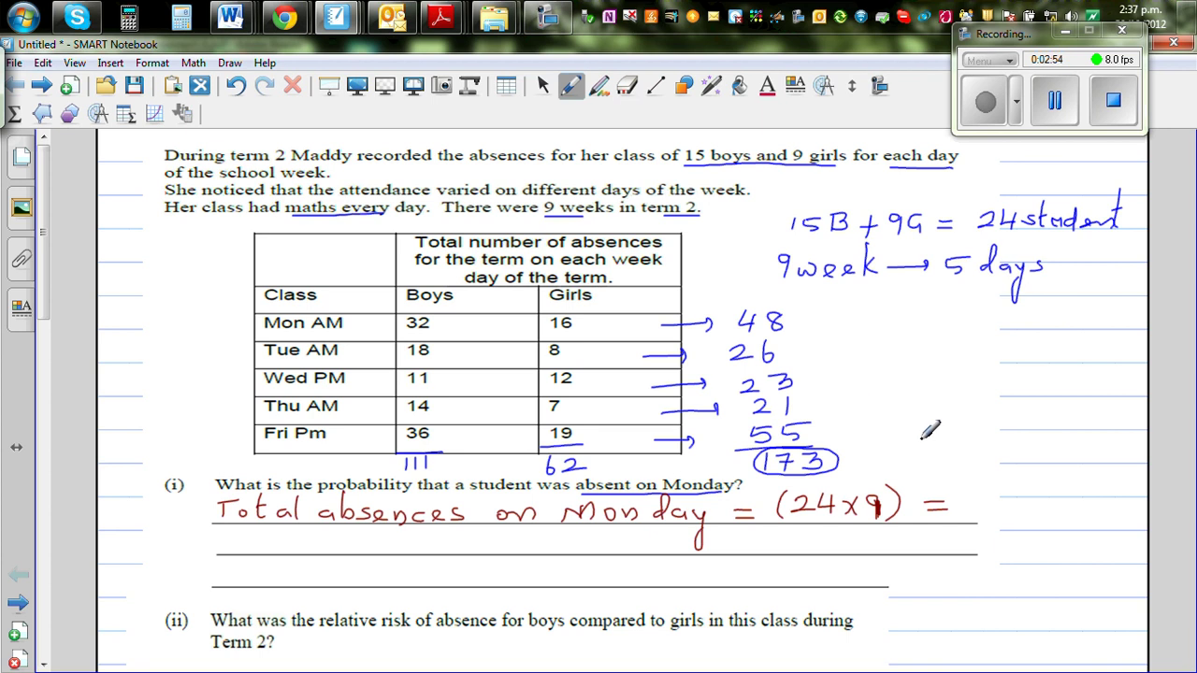
drag(982, 499, 1024, 503)
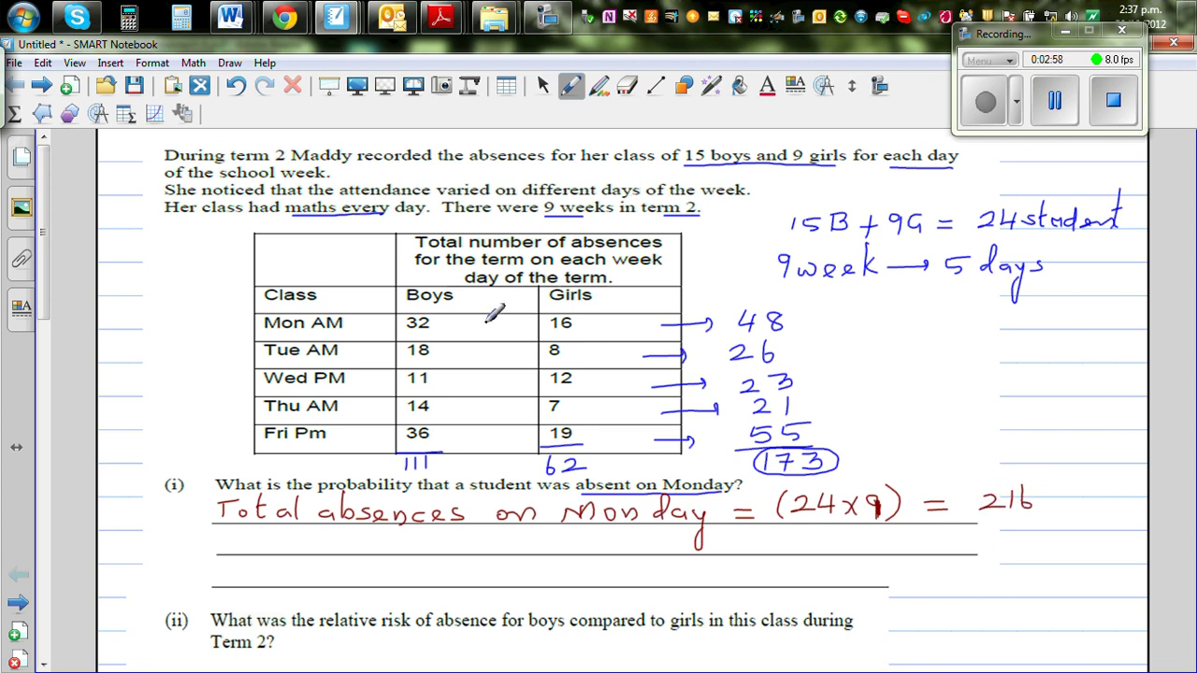
mouse_move(785, 303)
mouse_down()
mouse_move(730, 321)
mouse_move(776, 333)
mouse_move(796, 318)
mouse_up()
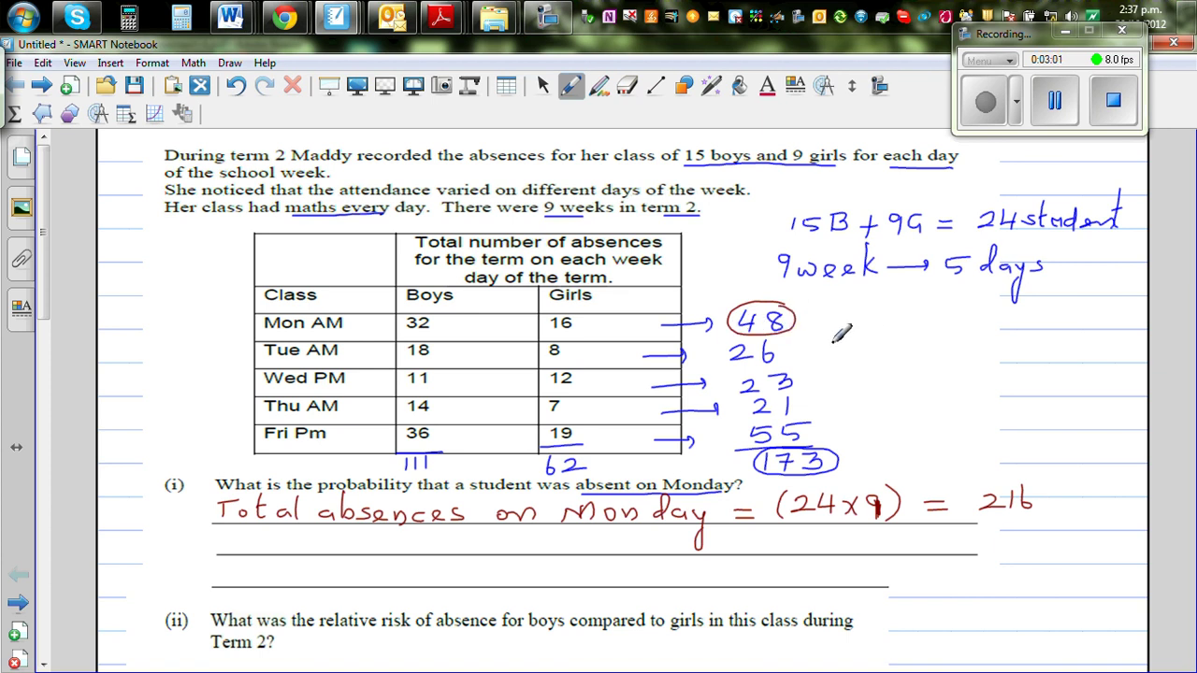
mouse_move(255, 555)
mouse_down()
mouse_move(254, 579)
mouse_move(279, 568)
mouse_up()
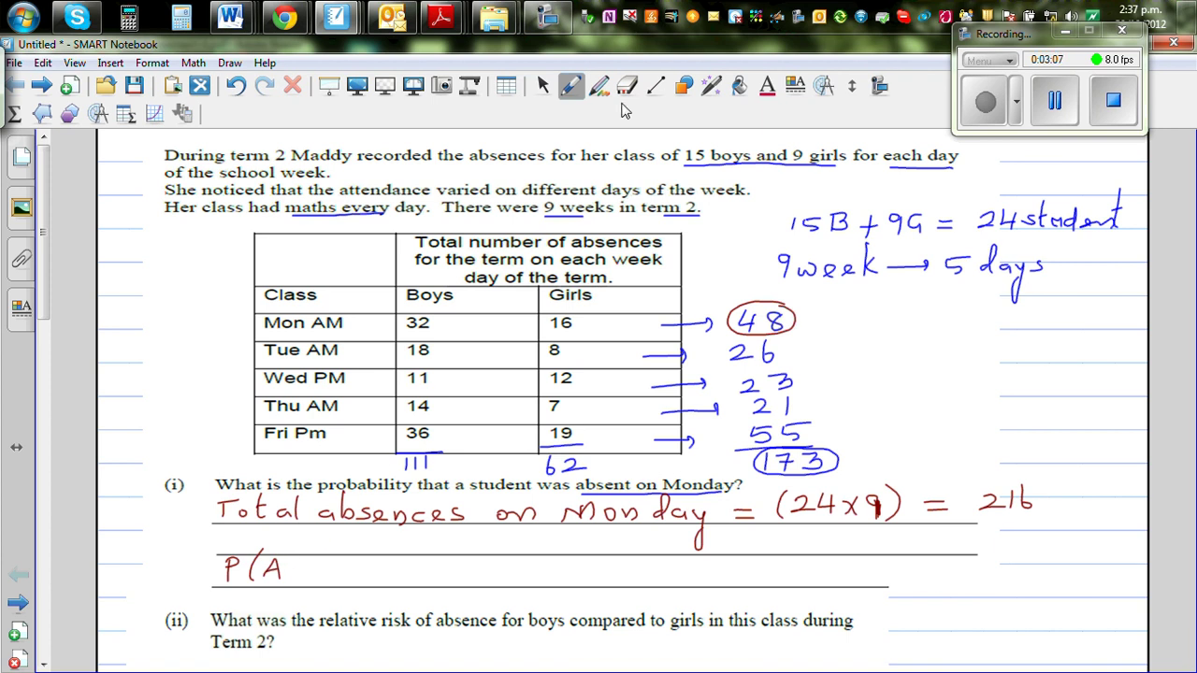
Erase the stray A and continue the red line so it reads 'P(m) = 48/216 ='.
click(627, 85)
mouse_move(297, 567)
mouse_down()
mouse_move(270, 559)
mouse_move(316, 578)
mouse_move(377, 568)
mouse_up()
click(570, 86)
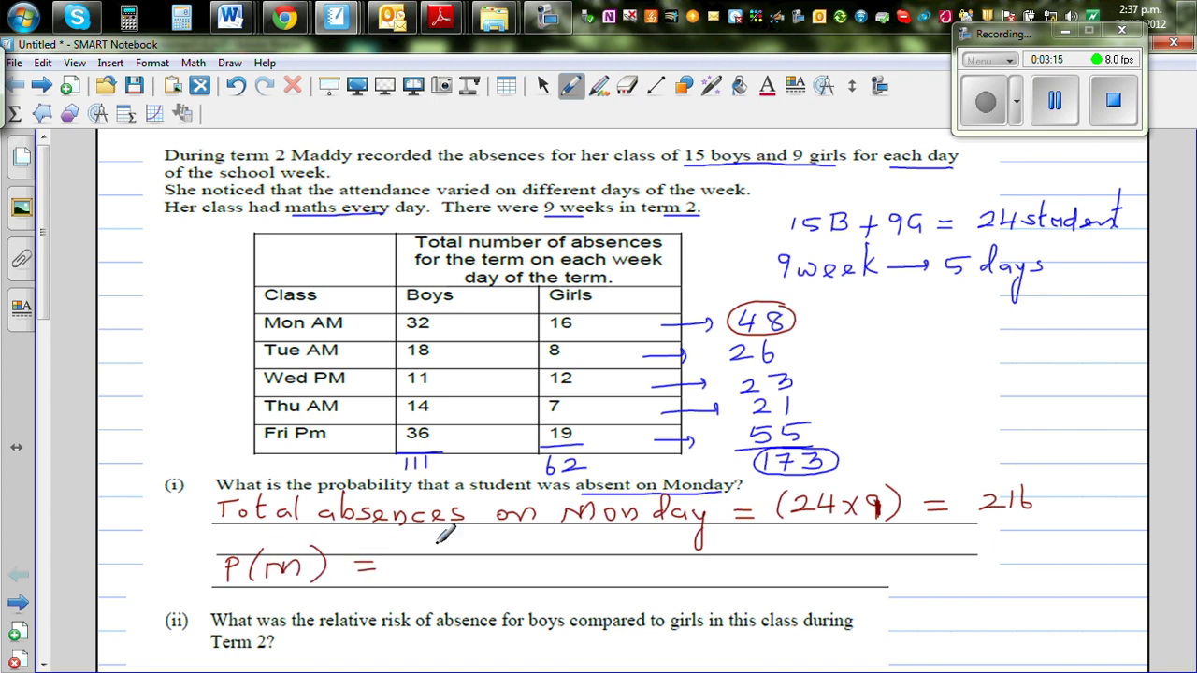
drag(436, 527, 447, 543)
mouse_move(440, 529)
mouse_down()
mouse_move(438, 552)
mouse_move(469, 531)
mouse_move(473, 554)
mouse_up()
mouse_move(426, 565)
mouse_down()
mouse_move(449, 582)
mouse_move(481, 574)
mouse_up()
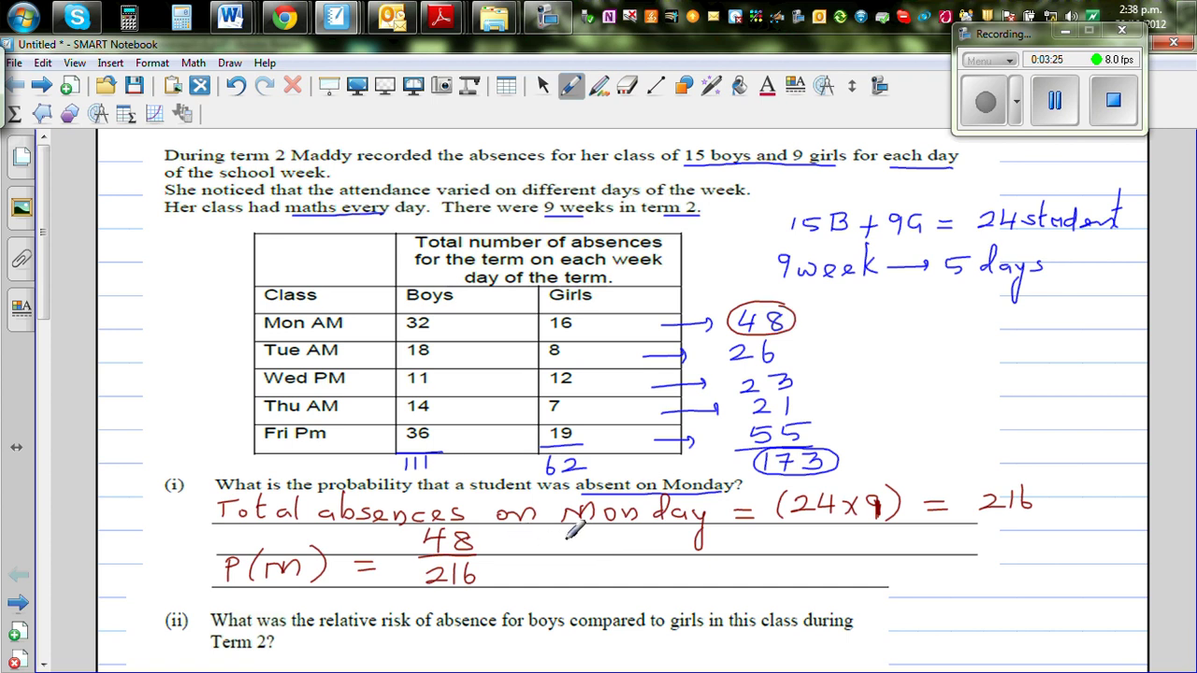
drag(539, 539, 561, 548)
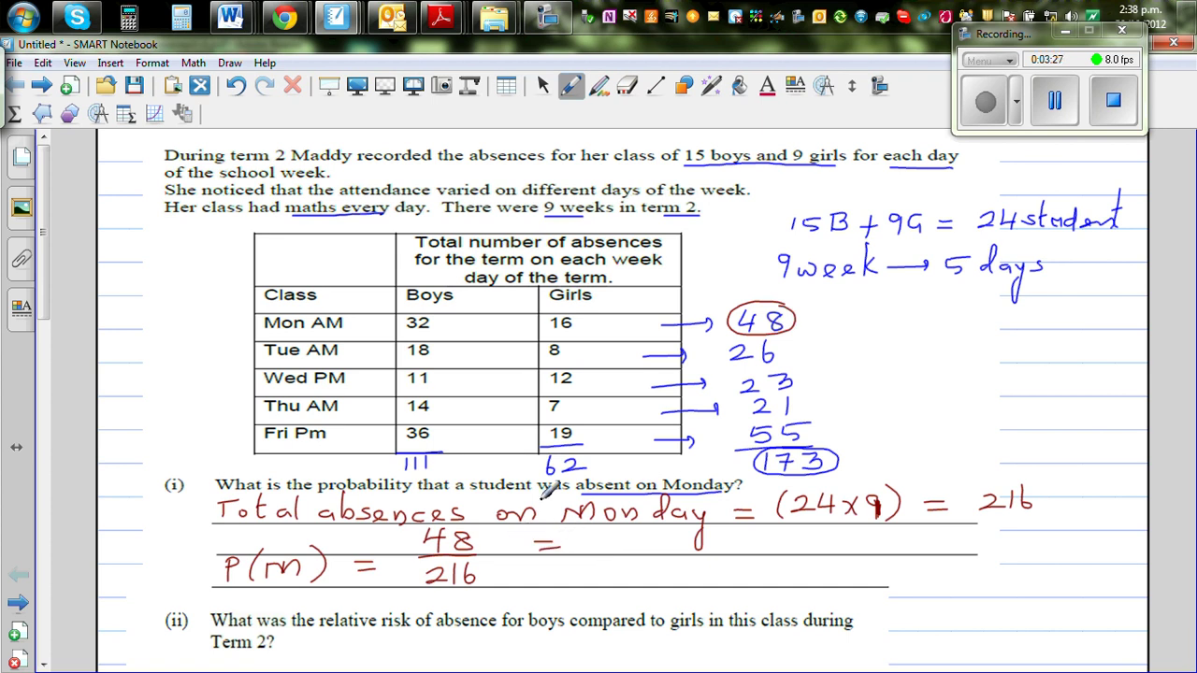
Compute 48 ÷ 216 in the Casio emulator's RUN-MAT mode, giving 0.2222222222.
click(130, 19)
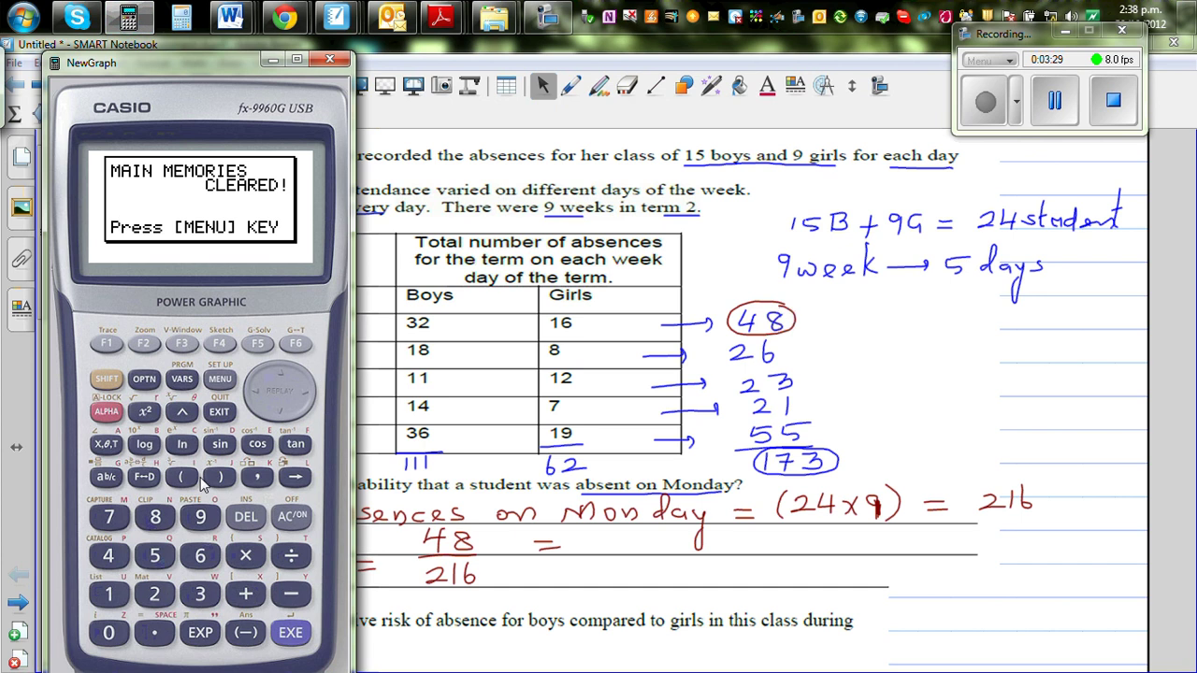
click(220, 379)
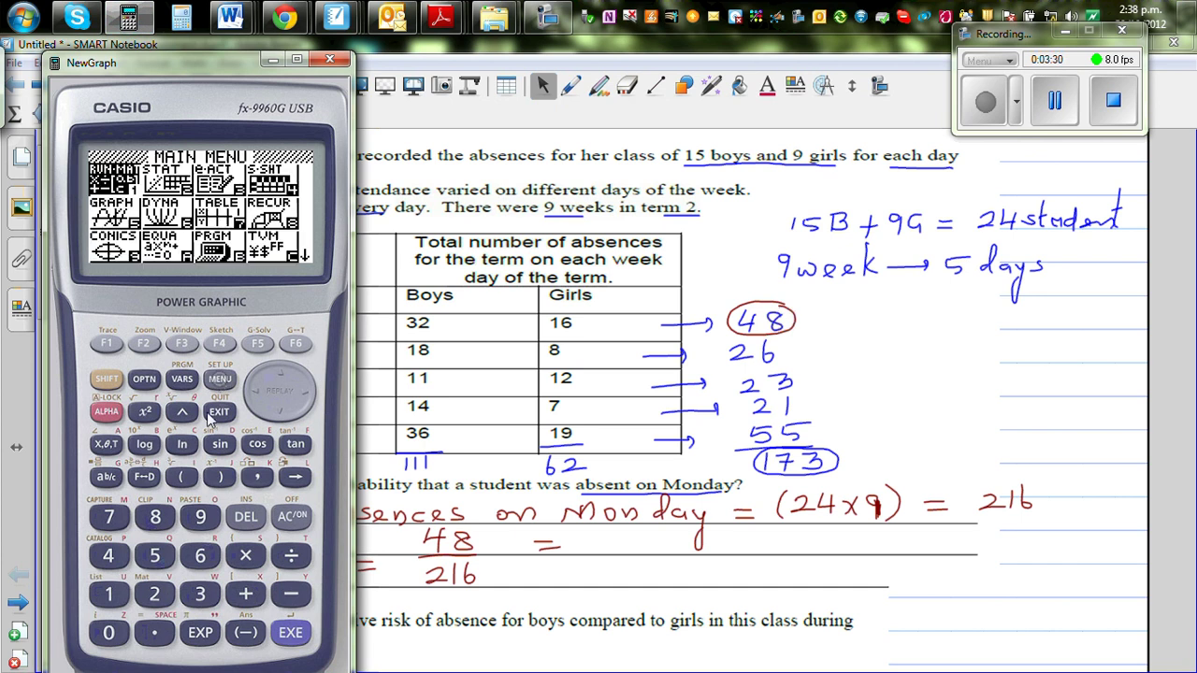
click(108, 596)
click(155, 517)
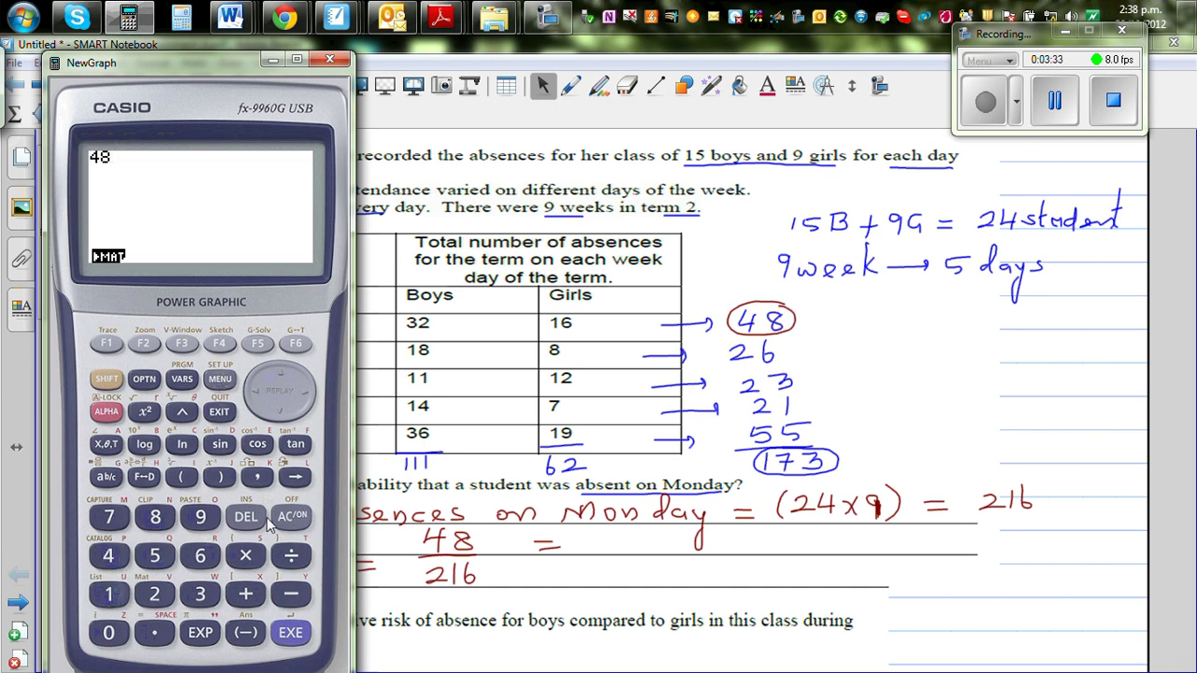
click(291, 555)
click(154, 594)
click(108, 594)
click(200, 556)
click(288, 633)
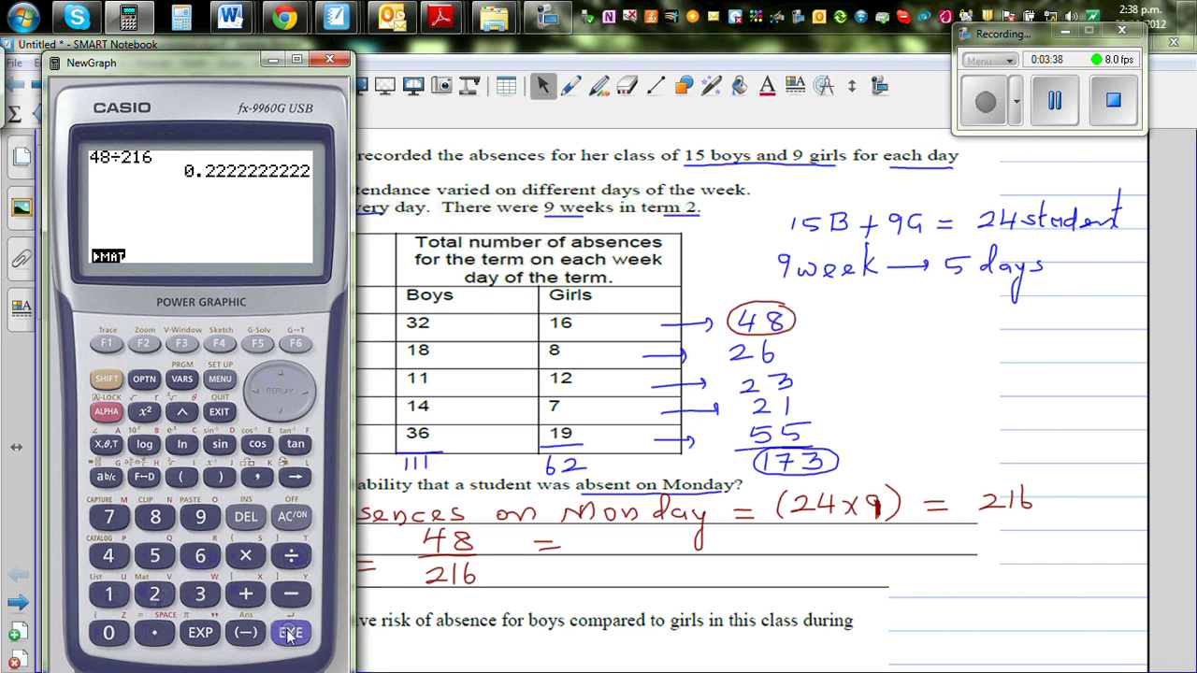
click(570, 87)
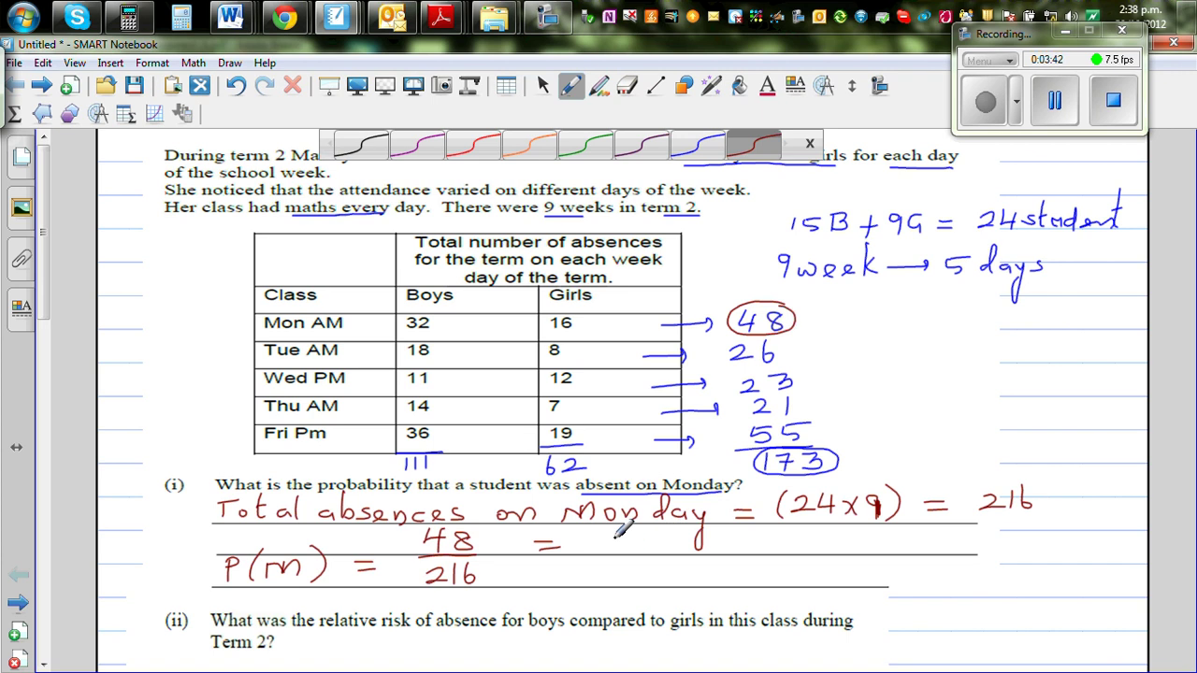
Write '0.2' in red after '48/216 =' to finish the Monday probability answer.
drag(620, 535, 667, 549)
click(639, 543)
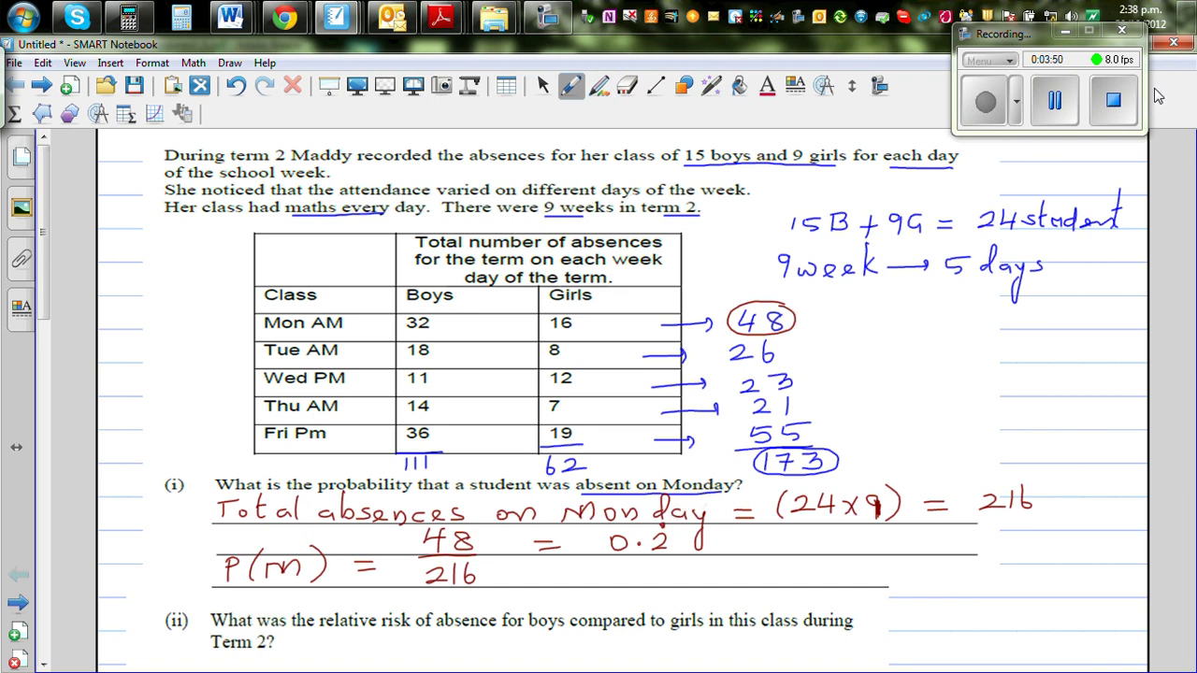
click(1125, 96)
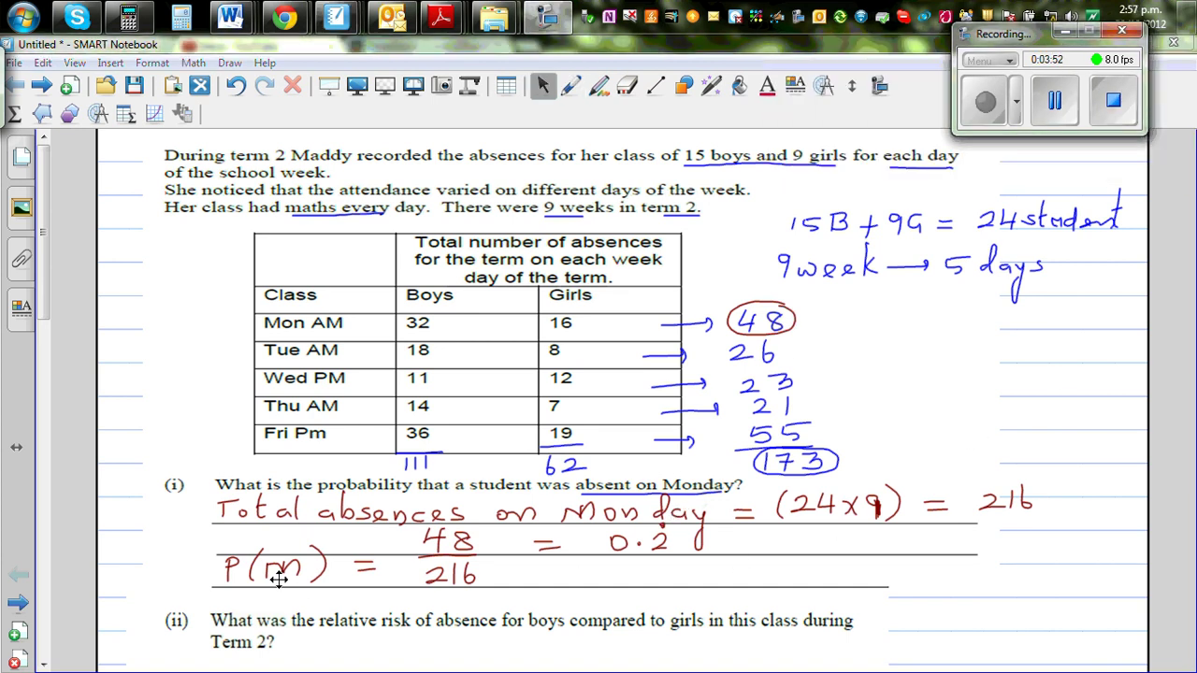